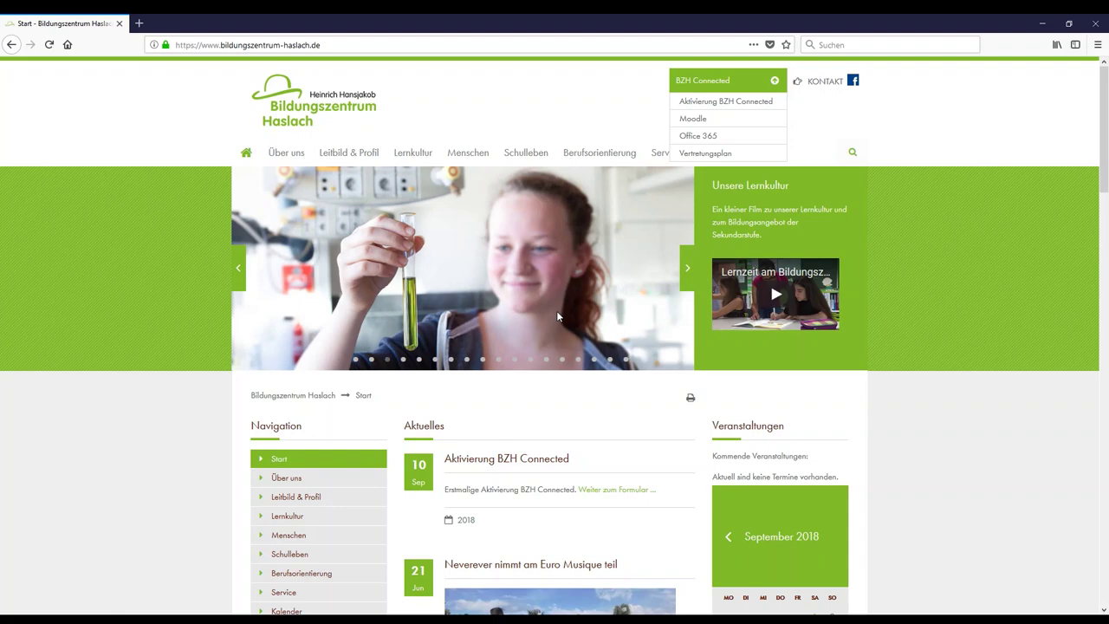
Show the BZH Connected dropdown listing Aktivierung, Moodle, Office 365 and Vertretungsplan.
{"action": "left_click", "coordinate": [753, 83]}
{"action": "left_click", "coordinate": [776, 82]}
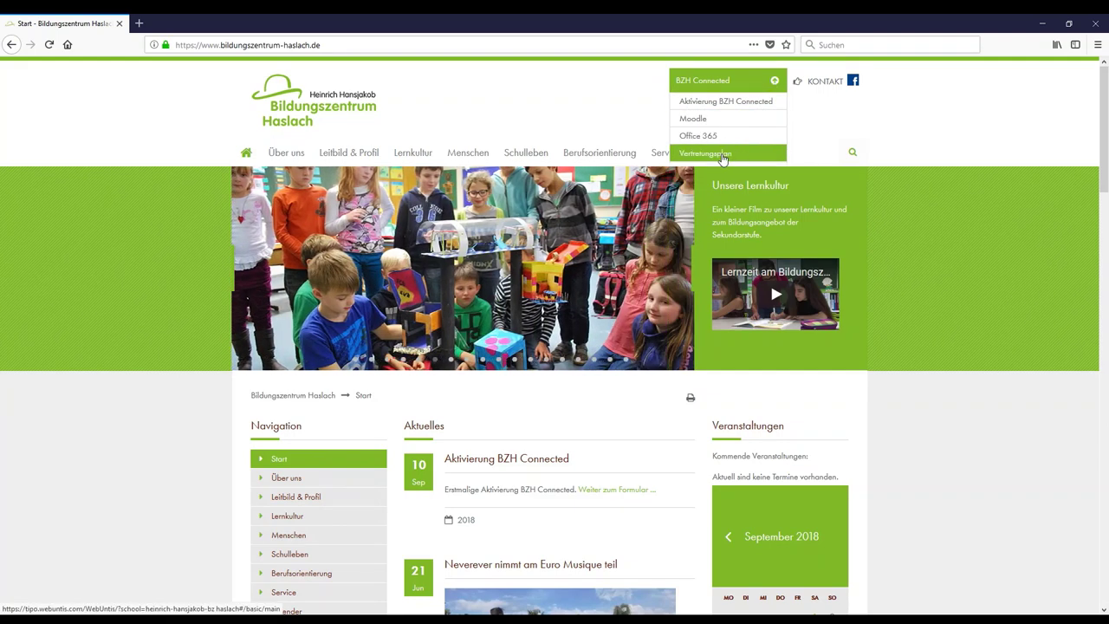
Follow the Vertretungsplan link to the school's WebUntis login page.
{"action": "left_click", "coordinate": [723, 157]}
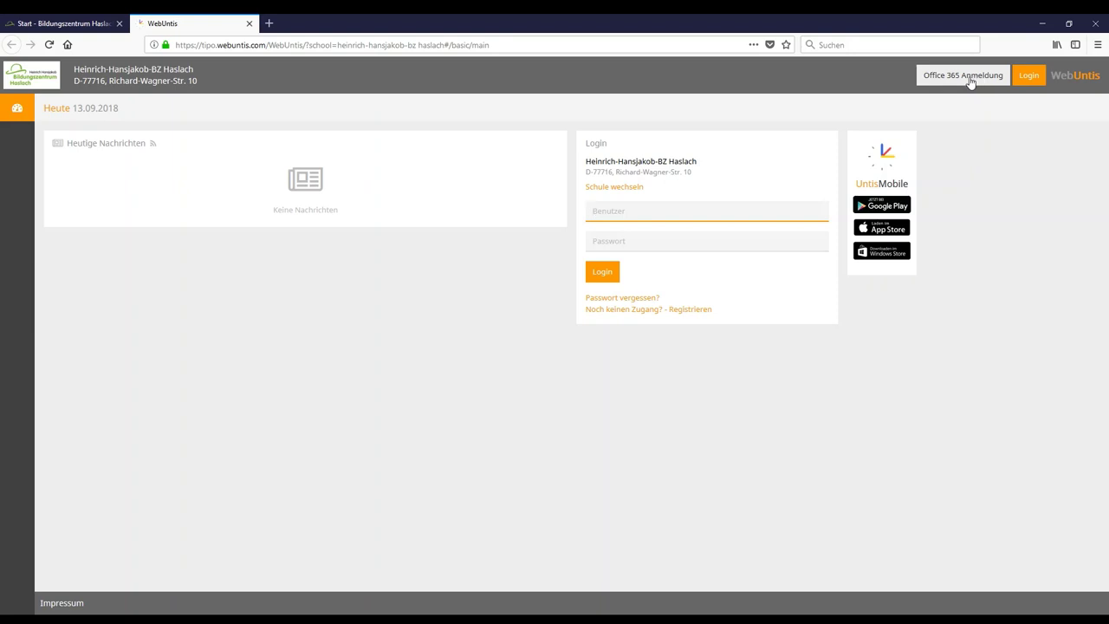
Start the Office 365 Anmeldung and enter the student's school e-mail address.
{"action": "left_click", "coordinate": [968, 78]}
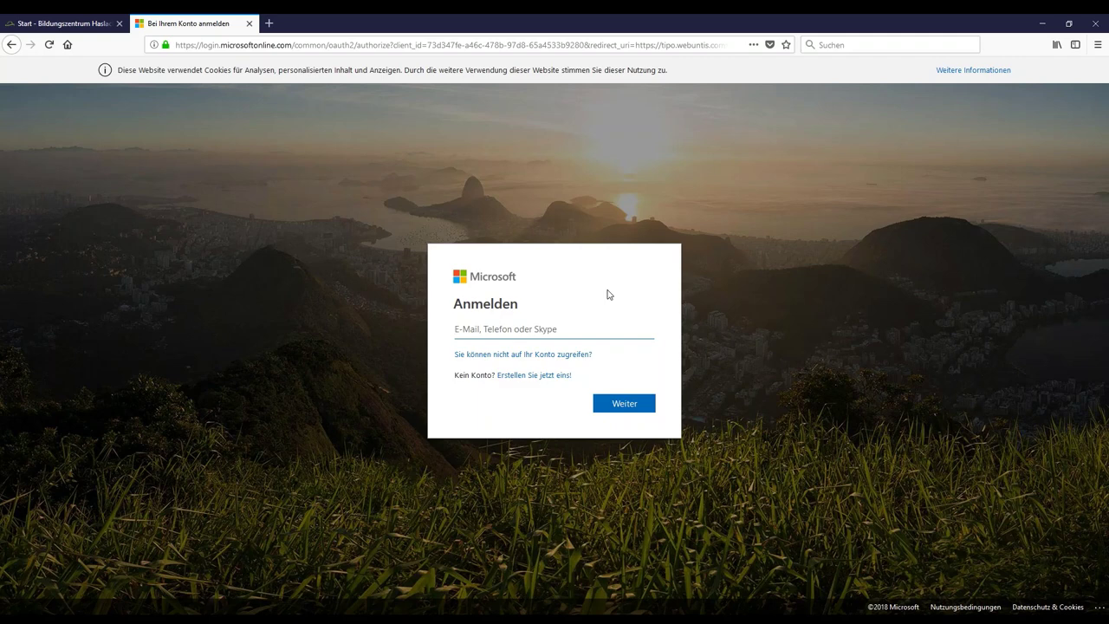
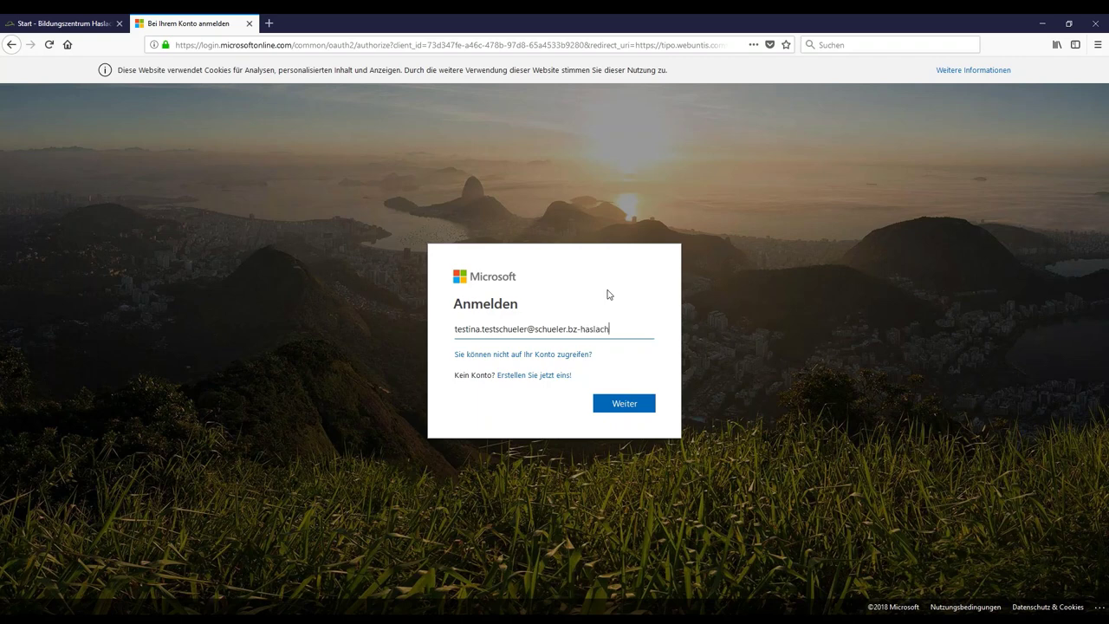
{"action": "left_click", "coordinate": [629, 402]}
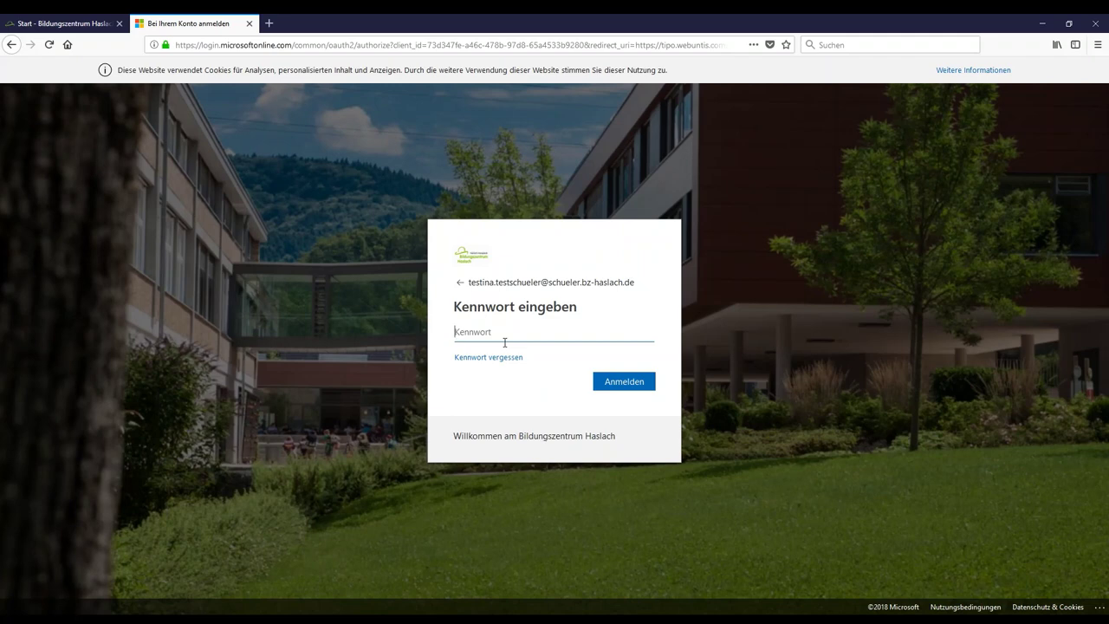
Enter the account password, correcting a mistyped attempt, and sign in.
{"action": "type", "text": "t*******"}
{"action": "key", "text": "ctrl+a"}
{"action": "key", "text": "BackSpace"}
{"action": "type", "text": "***********"}
{"action": "left_click", "coordinate": [633, 384]}
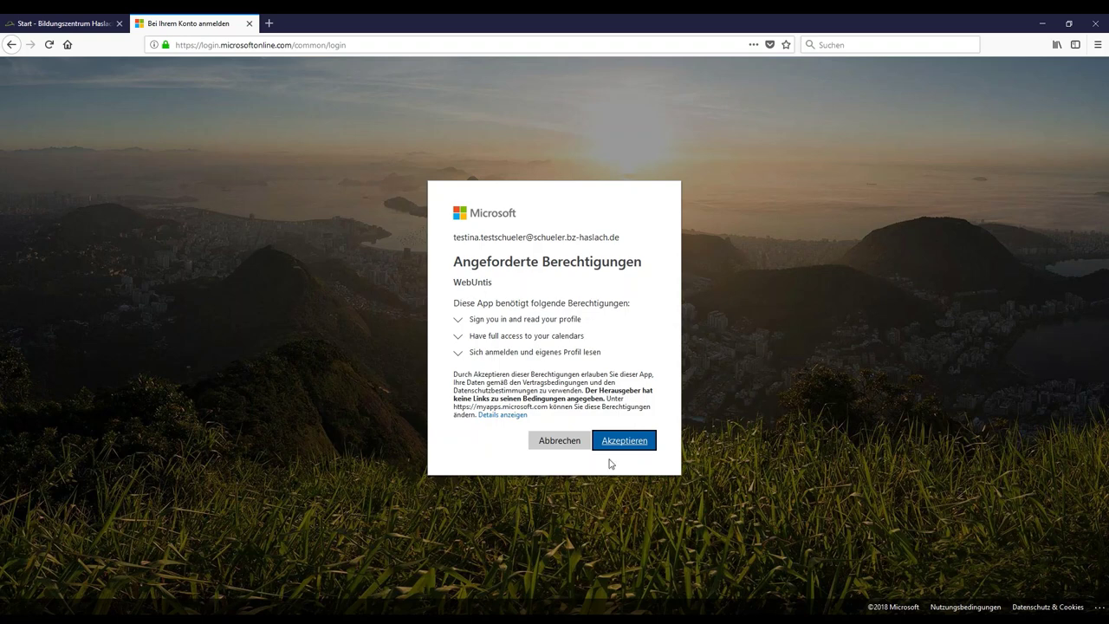
Accept WebUntis's permissions, then go through Stundenplan and Klassenbuch to the Kurse list.
{"action": "left_click", "coordinate": [641, 446]}
{"action": "left_click", "coordinate": [642, 445]}
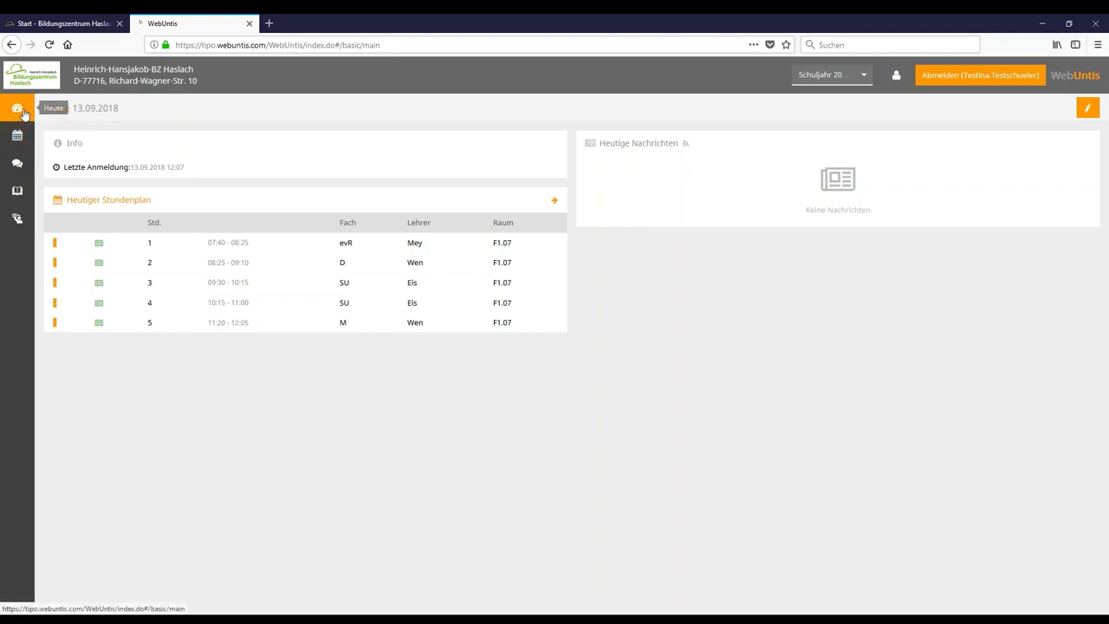
{"action": "left_click", "coordinate": [12, 142]}
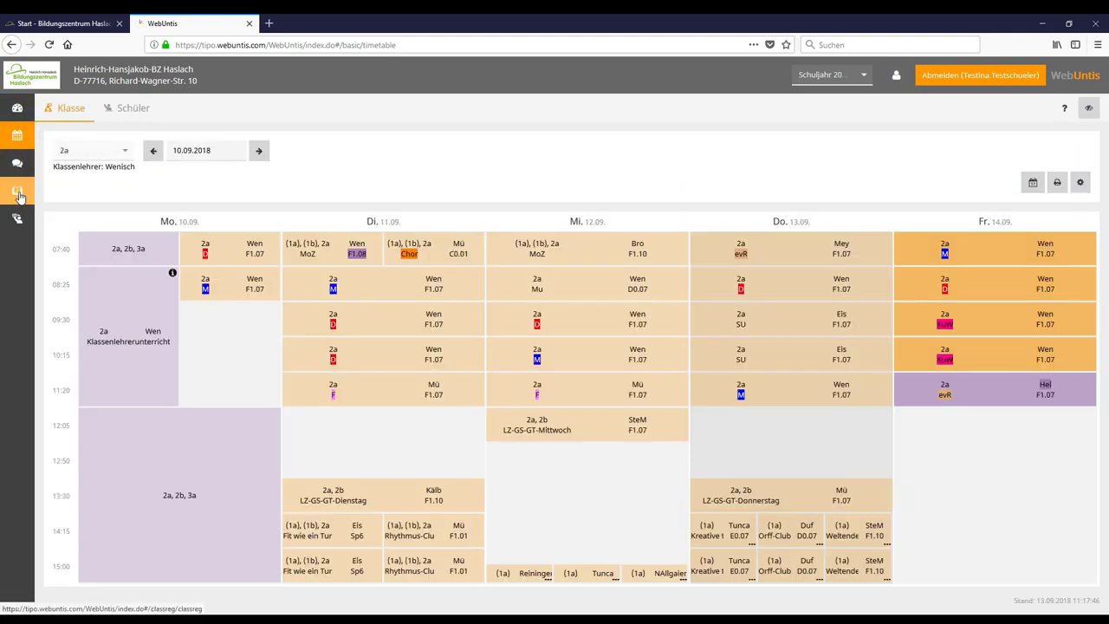
{"action": "left_click", "coordinate": [19, 196]}
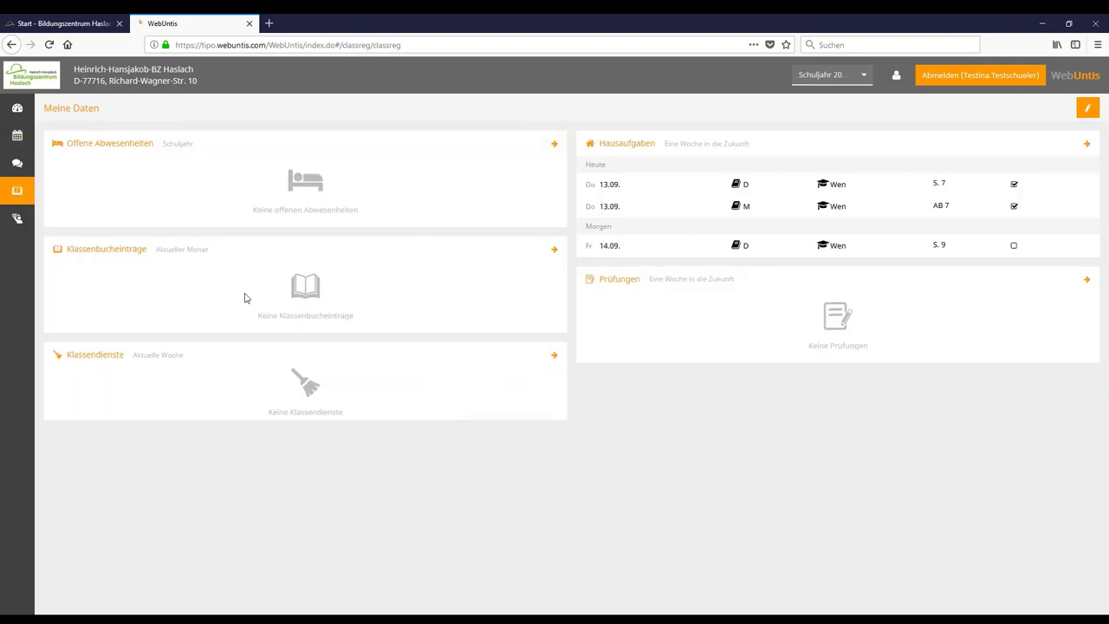
{"action": "left_click", "coordinate": [23, 221]}
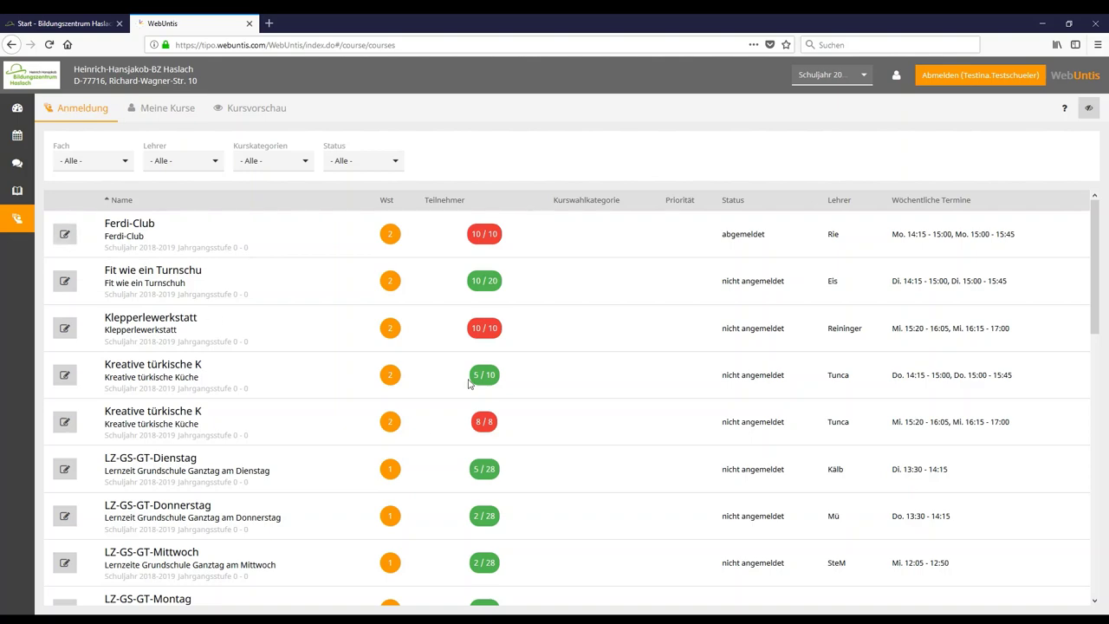
{"action": "scroll", "coordinate": [284, 248], "scroll_direction": "down", "scroll_amount": 10}
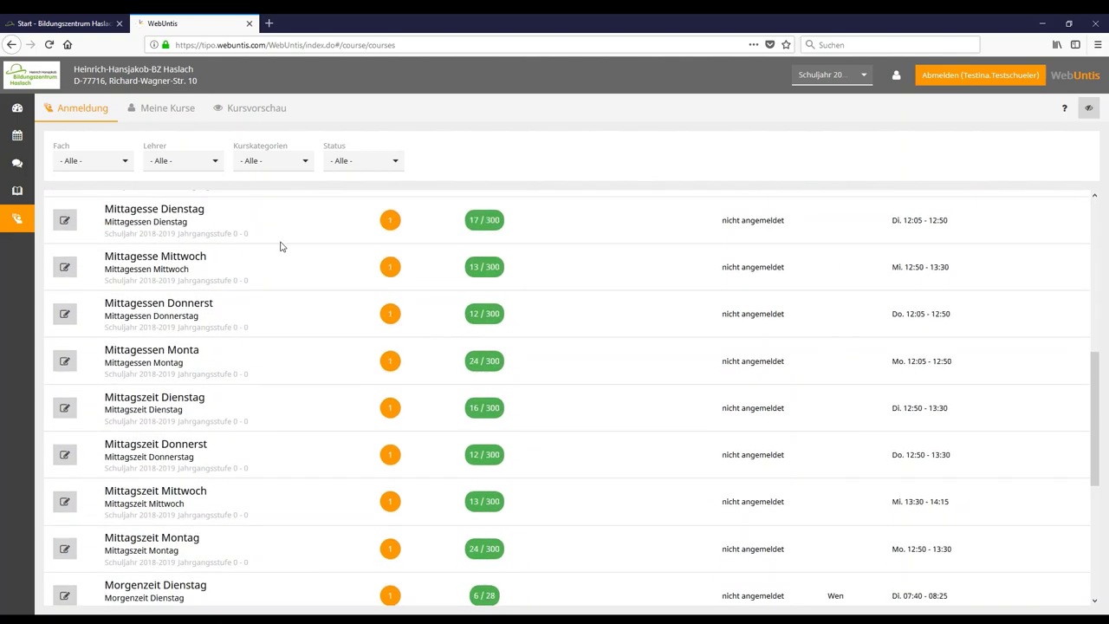
{"action": "scroll", "coordinate": [237, 447], "scroll_direction": "up", "scroll_amount": 3}
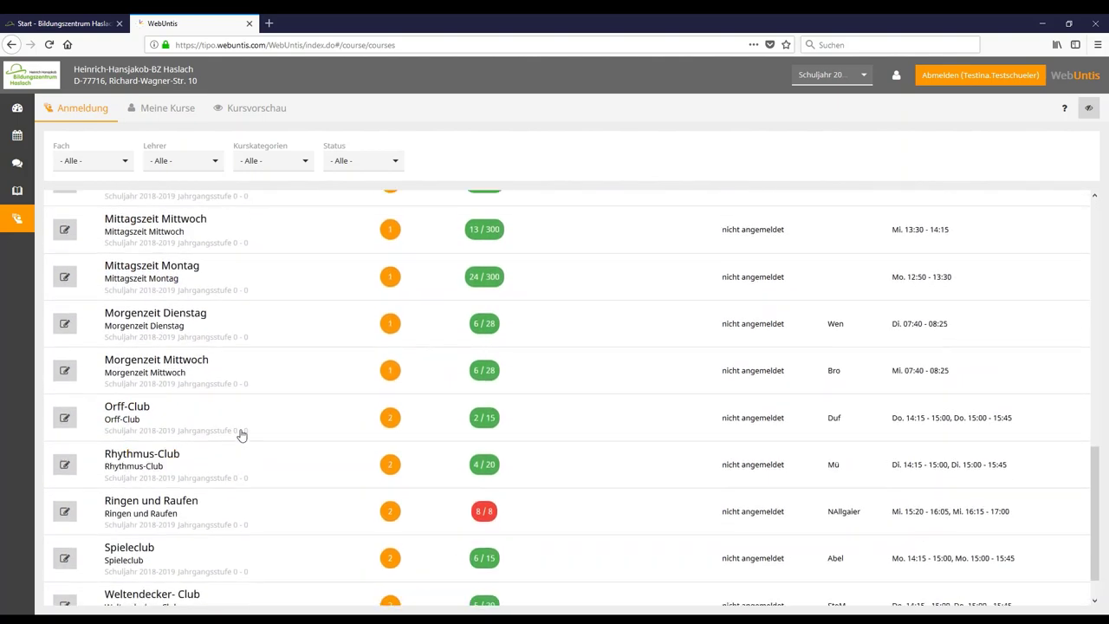
{"action": "scroll", "coordinate": [234, 429], "scroll_direction": "up", "scroll_amount": 10}
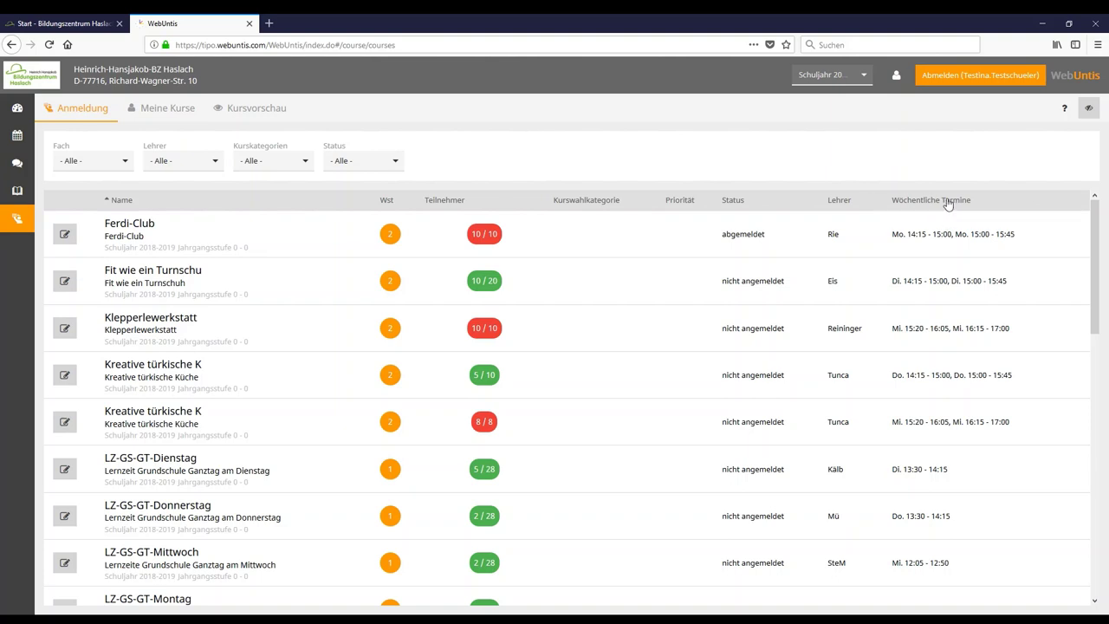
{"action": "left_click", "coordinate": [949, 201]}
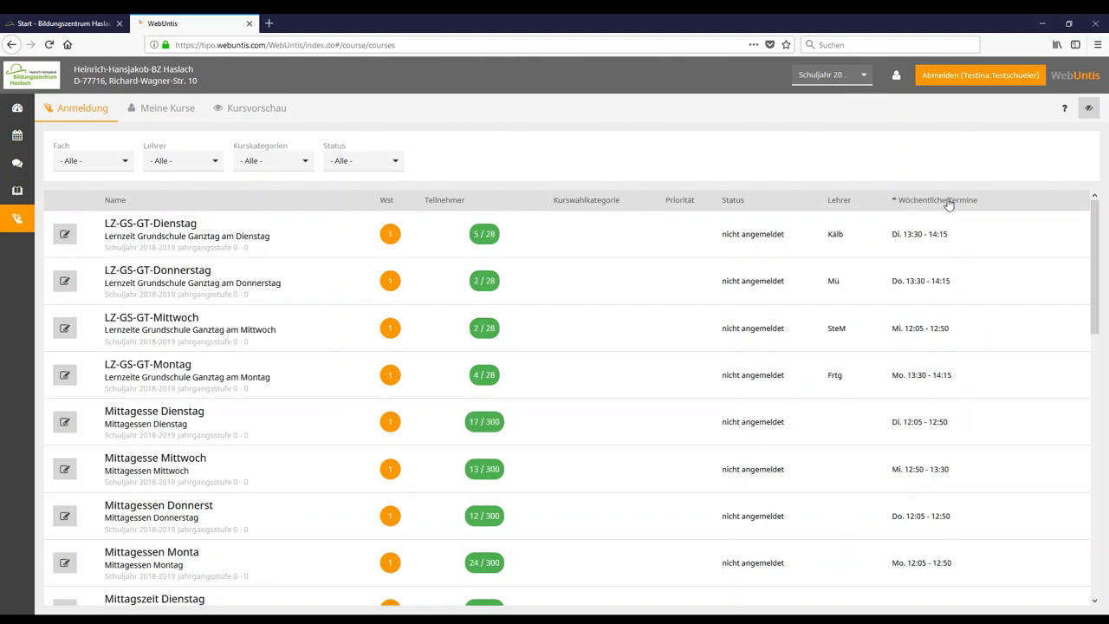
{"action": "left_click", "coordinate": [122, 200]}
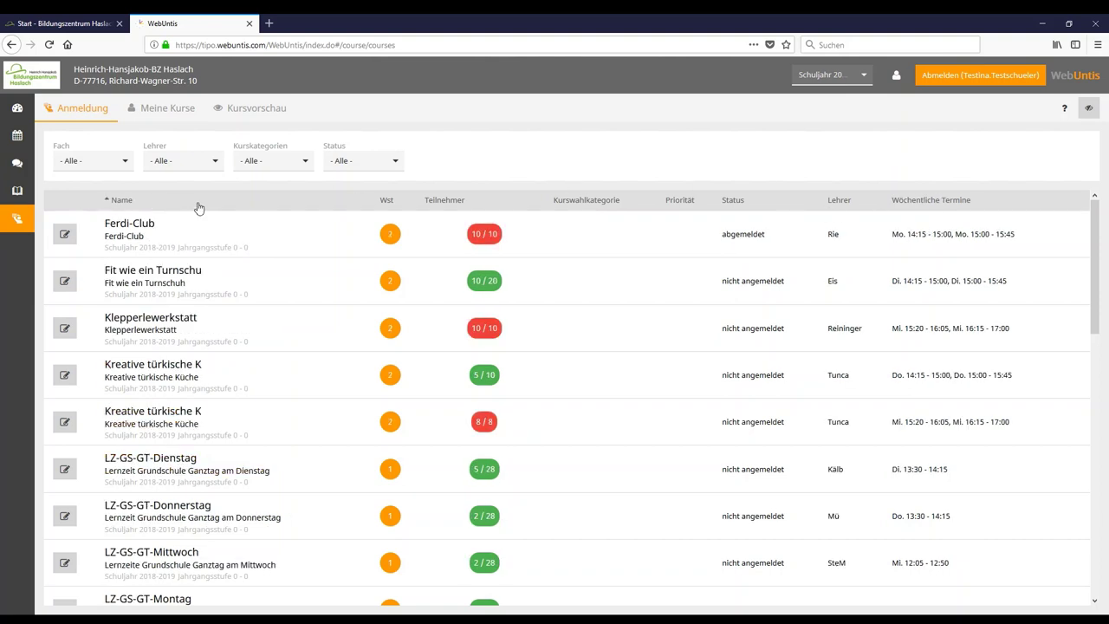
{"action": "left_click", "coordinate": [939, 201]}
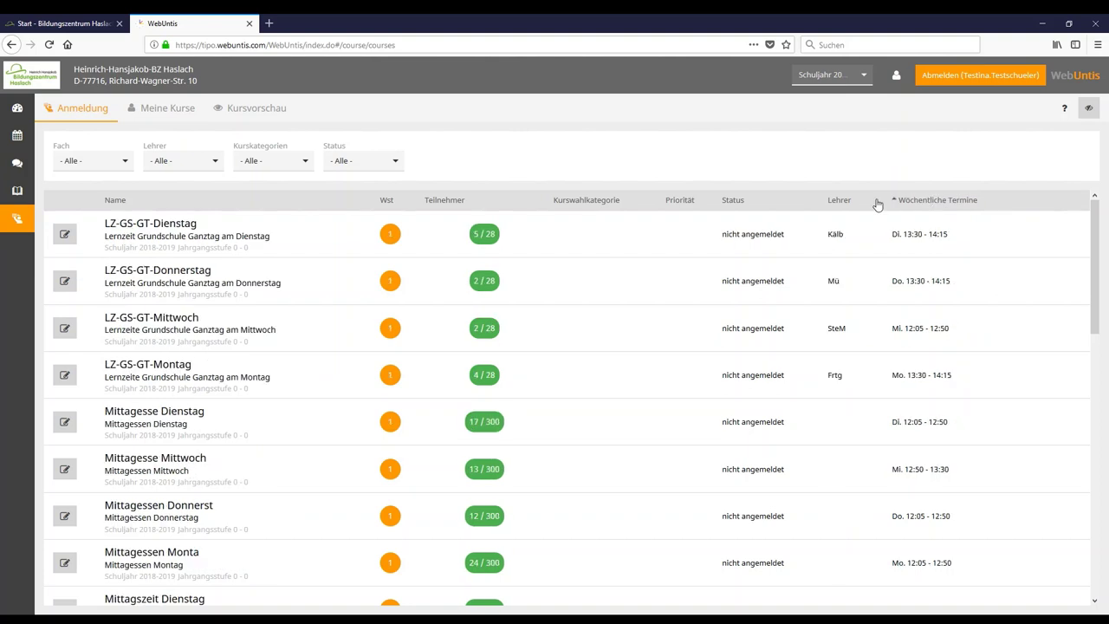
{"action": "left_click", "coordinate": [853, 204]}
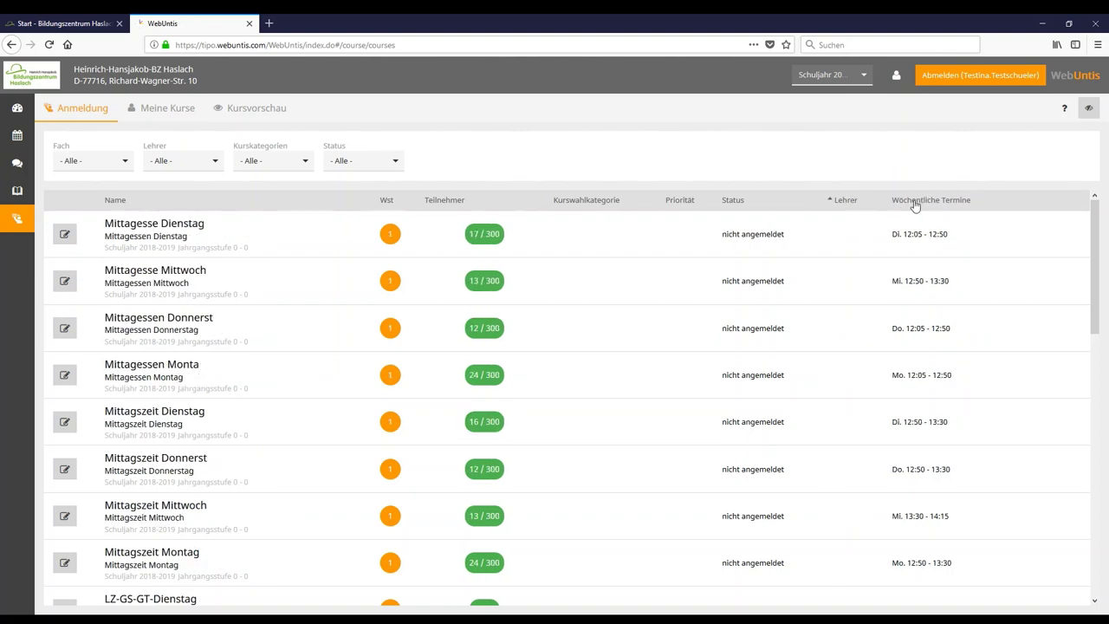
{"action": "left_click", "coordinate": [123, 202]}
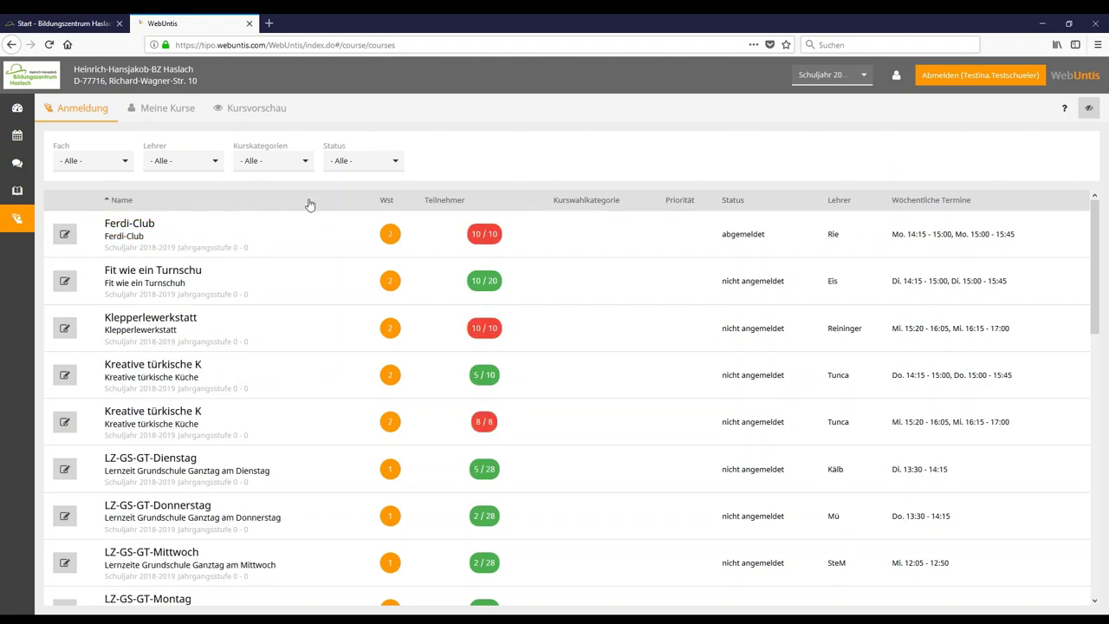
{"action": "scroll", "coordinate": [290, 255], "scroll_direction": "down", "scroll_amount": 3}
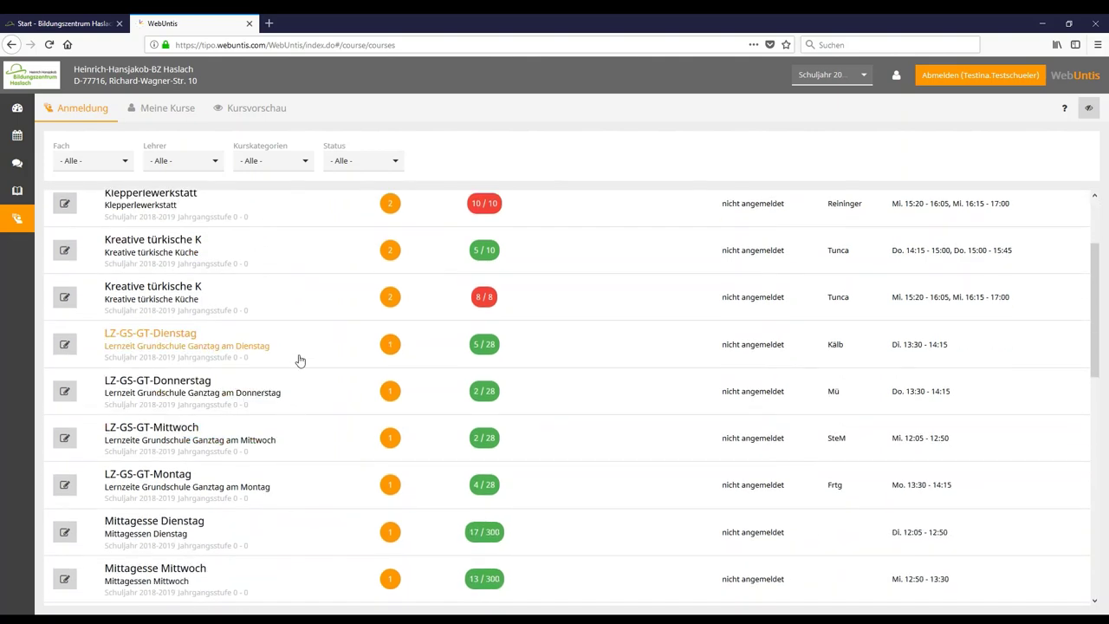
{"action": "scroll", "coordinate": [204, 293], "scroll_direction": "up", "scroll_amount": 3}
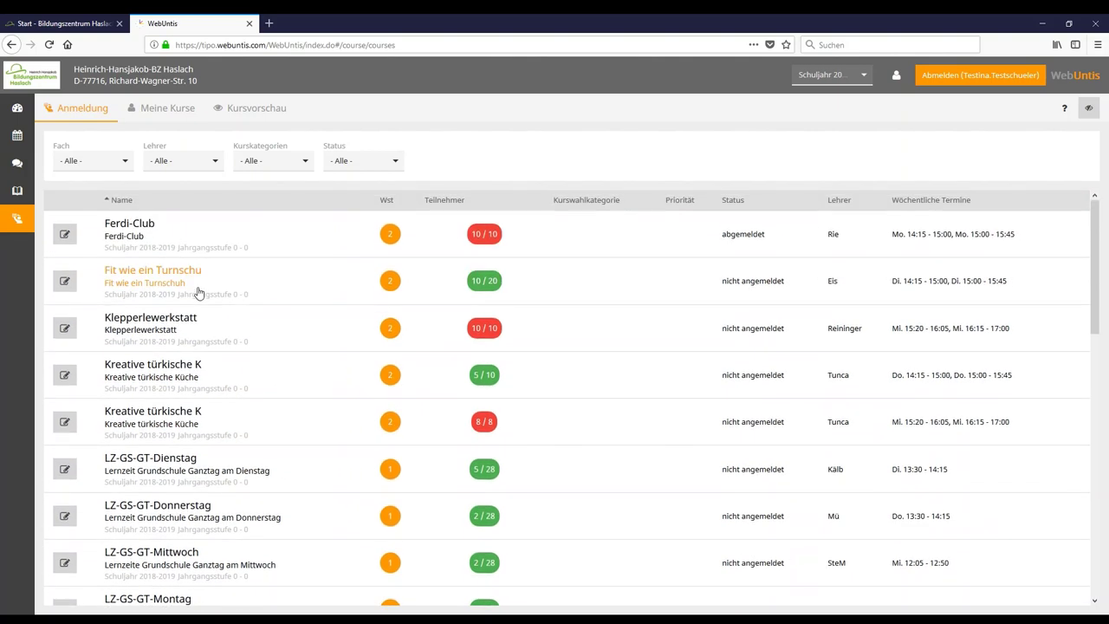
Register for the Thursday Kreative türkische Küche course, then unregister, leaving it abgemeldet.
{"action": "left_click", "coordinate": [66, 378]}
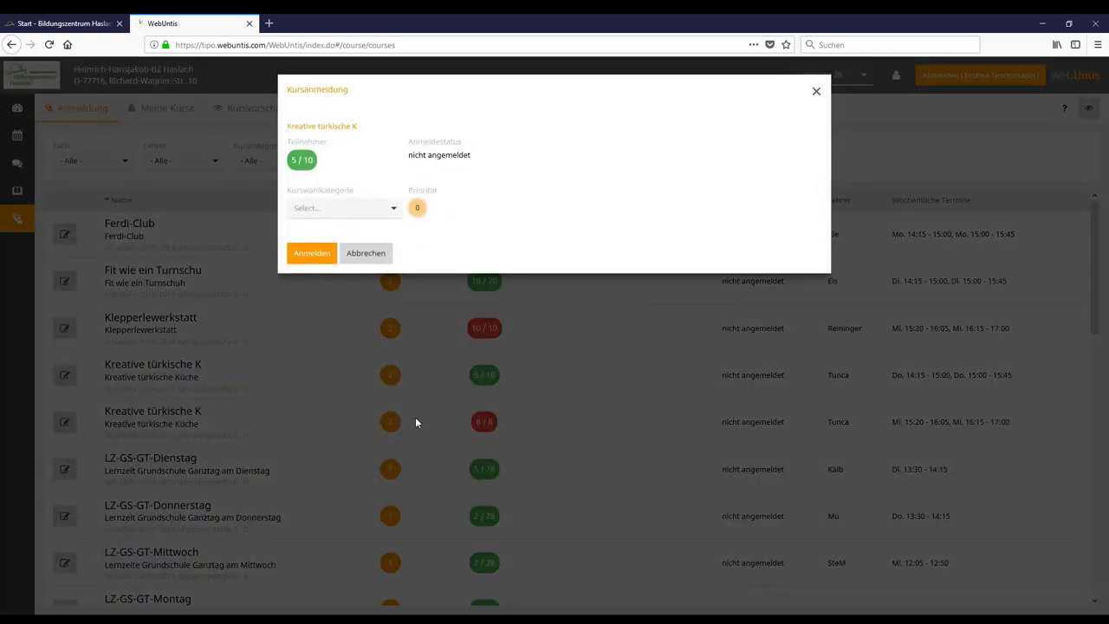
{"action": "left_click", "coordinate": [328, 258]}
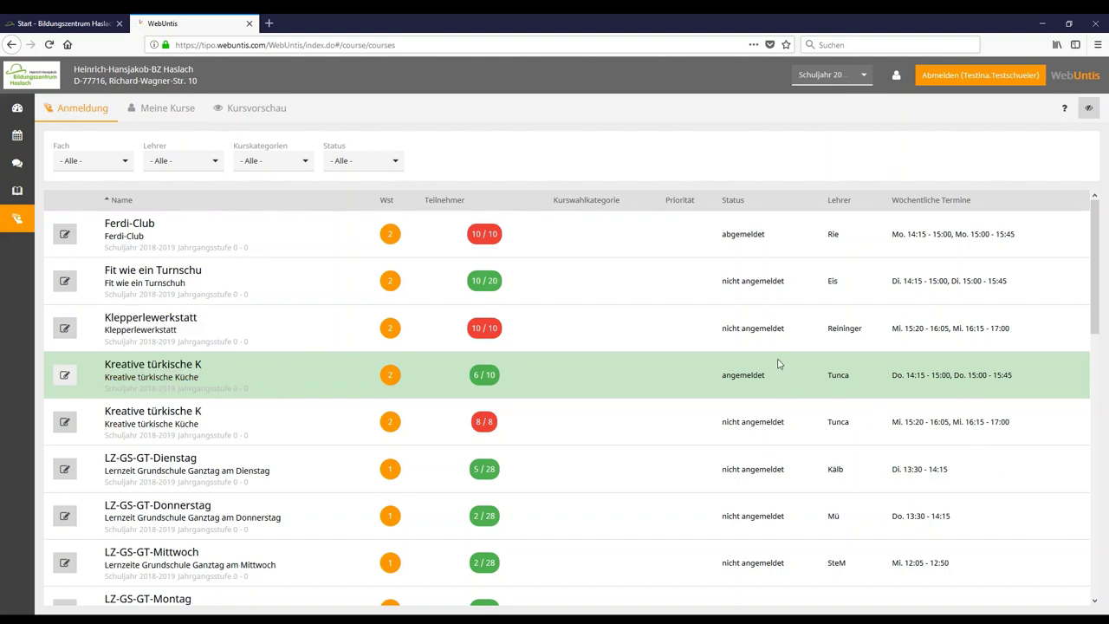
{"action": "double_click", "coordinate": [743, 380]}
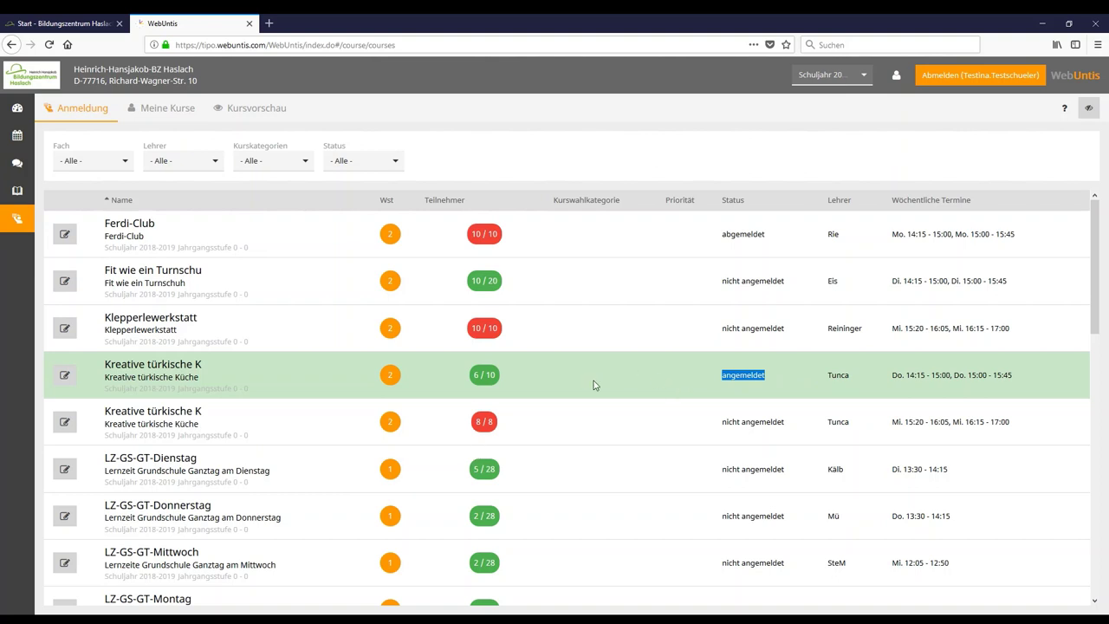
{"action": "left_click", "coordinate": [66, 375]}
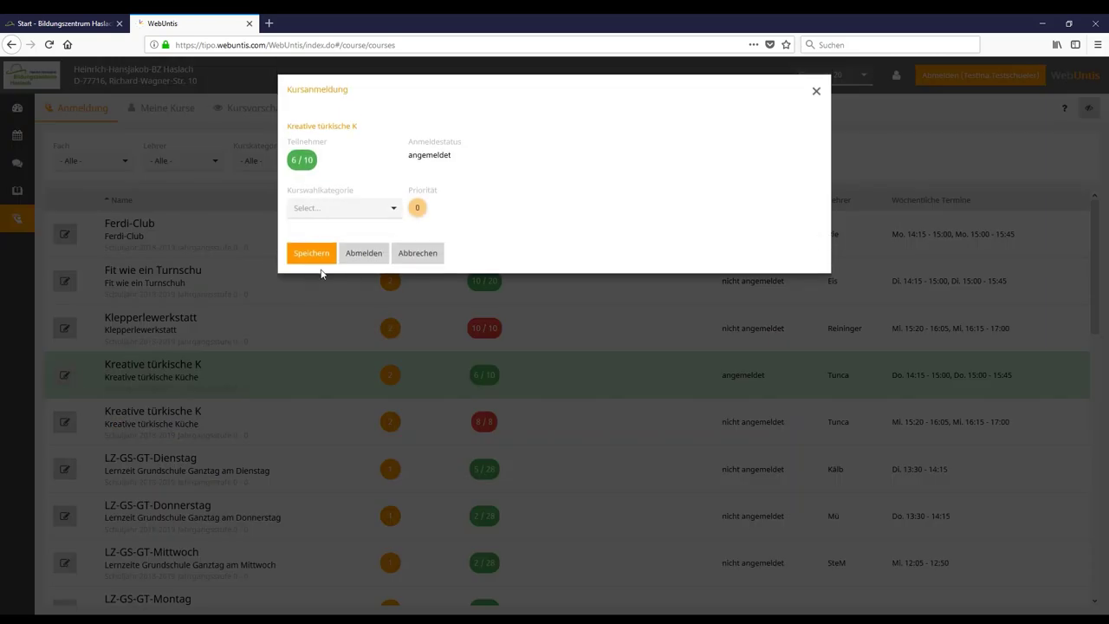
{"action": "left_click", "coordinate": [365, 253]}
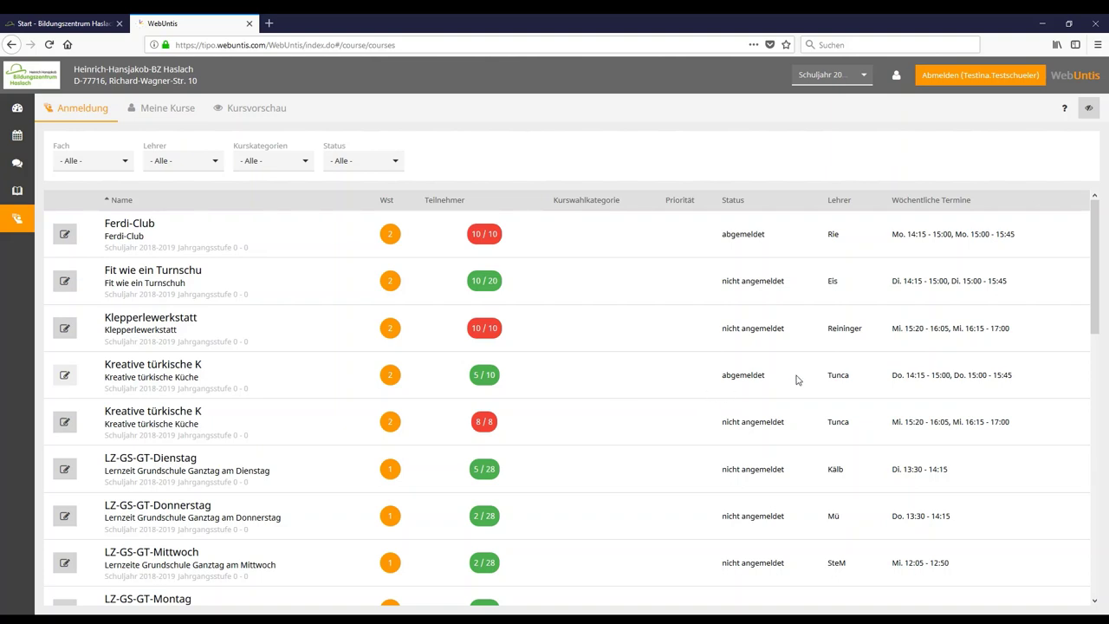
Review the course list, then log out with the orange Abmelden button.
{"action": "left_click_drag", "start_coordinate": [769, 375], "coordinate": [722, 370]}
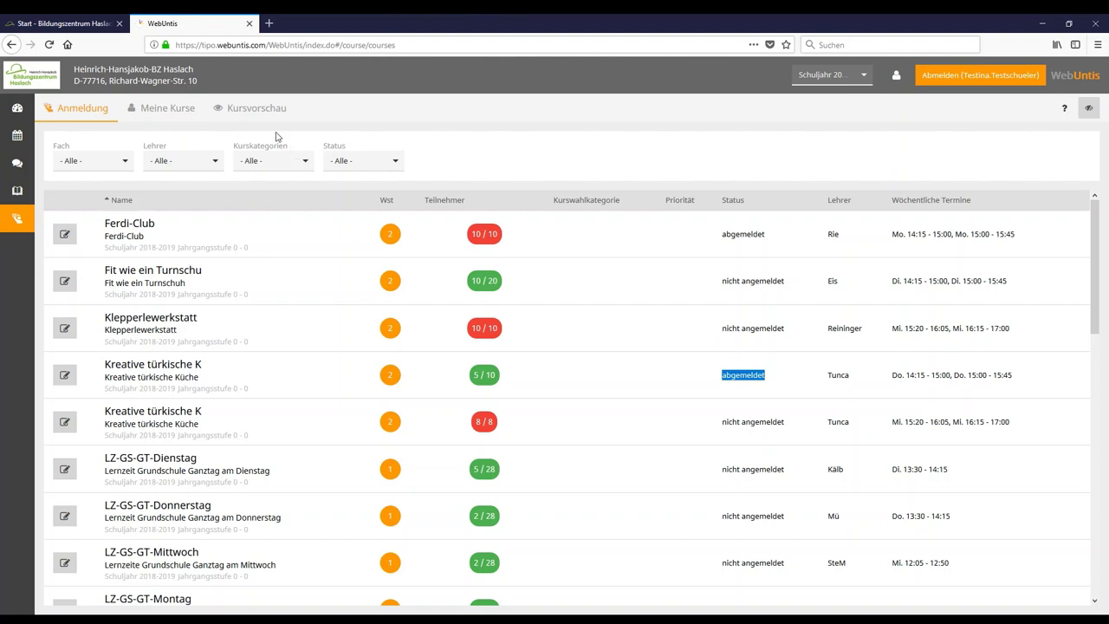
{"action": "scroll", "coordinate": [490, 381], "scroll_direction": "down", "scroll_amount": 1}
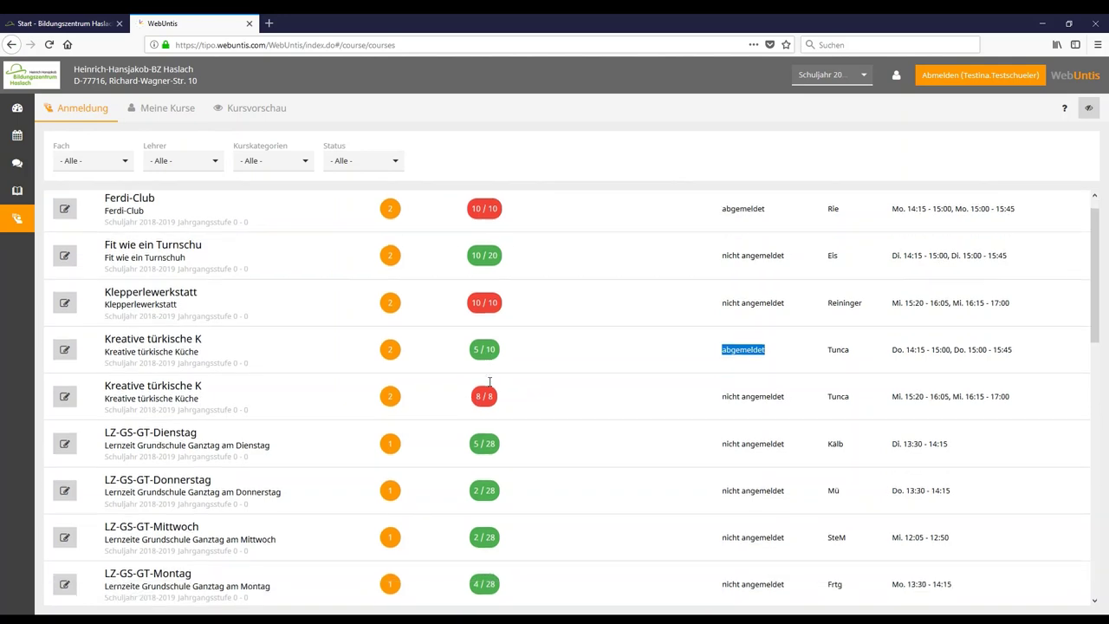
{"action": "scroll", "coordinate": [490, 382], "scroll_direction": "down", "scroll_amount": 5}
{"action": "scroll", "coordinate": [313, 356], "scroll_direction": "up", "scroll_amount": 4}
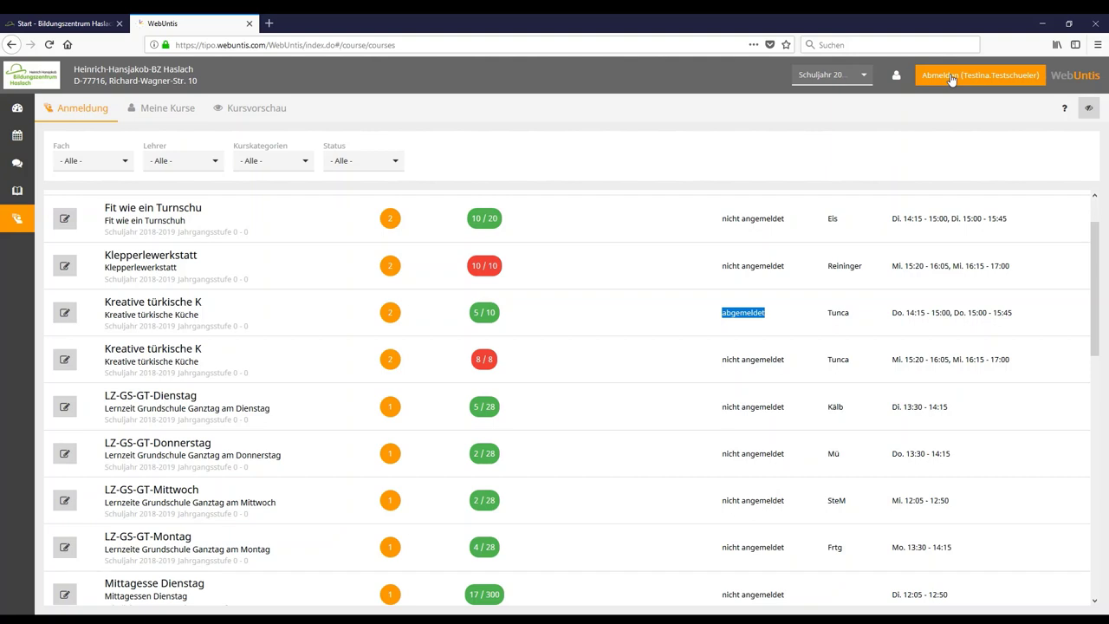
{"action": "left_click", "coordinate": [950, 76]}
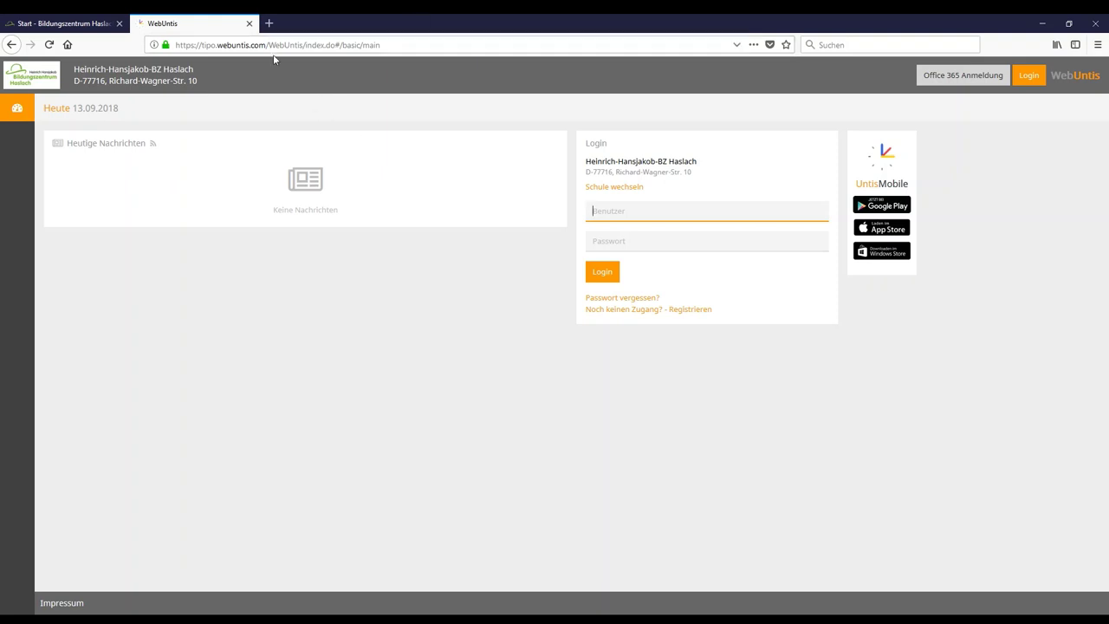
Sign in via Office 365 to today's 13.09.2018 timetable, then log out again.
{"action": "left_click", "coordinate": [992, 77]}
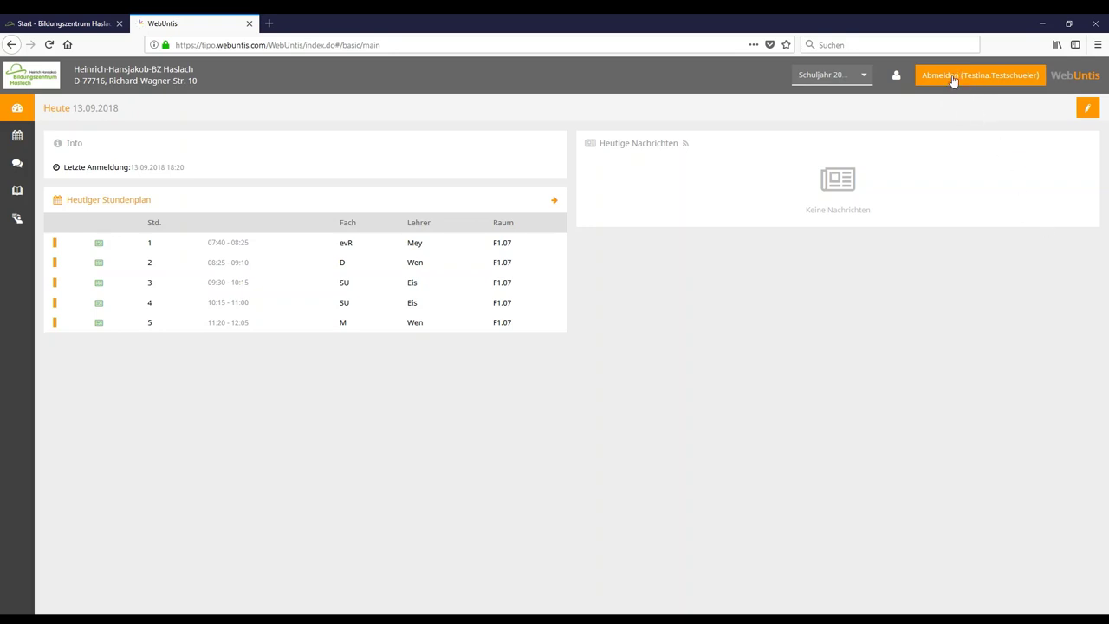
{"action": "left_click", "coordinate": [953, 79]}
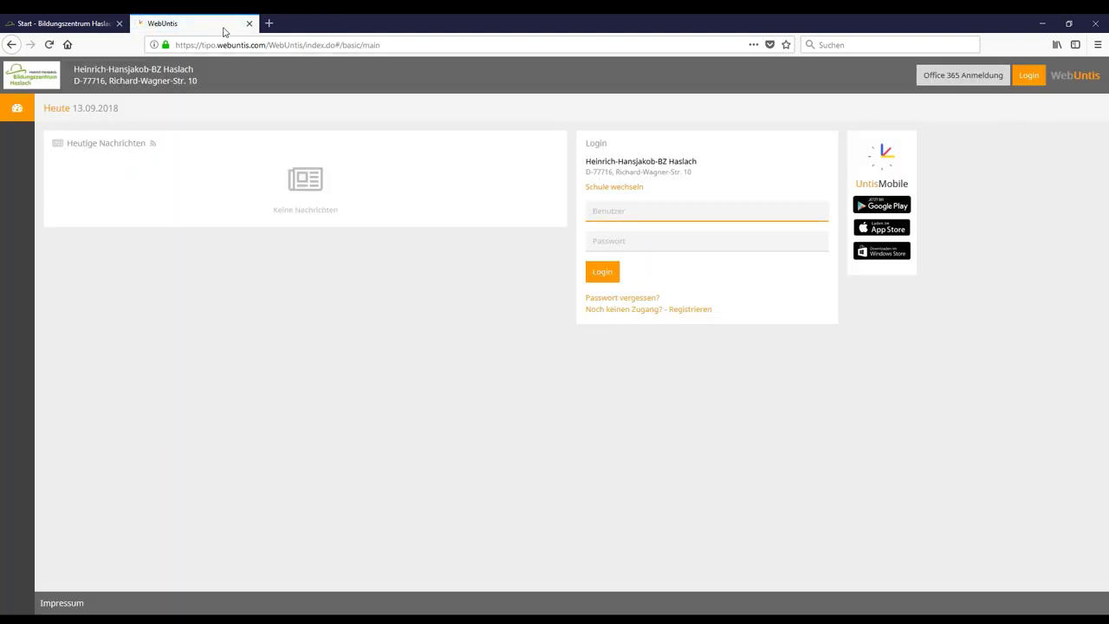
Return to the school homepage tab and follow its Office 365 link.
{"action": "left_click", "coordinate": [36, 21]}
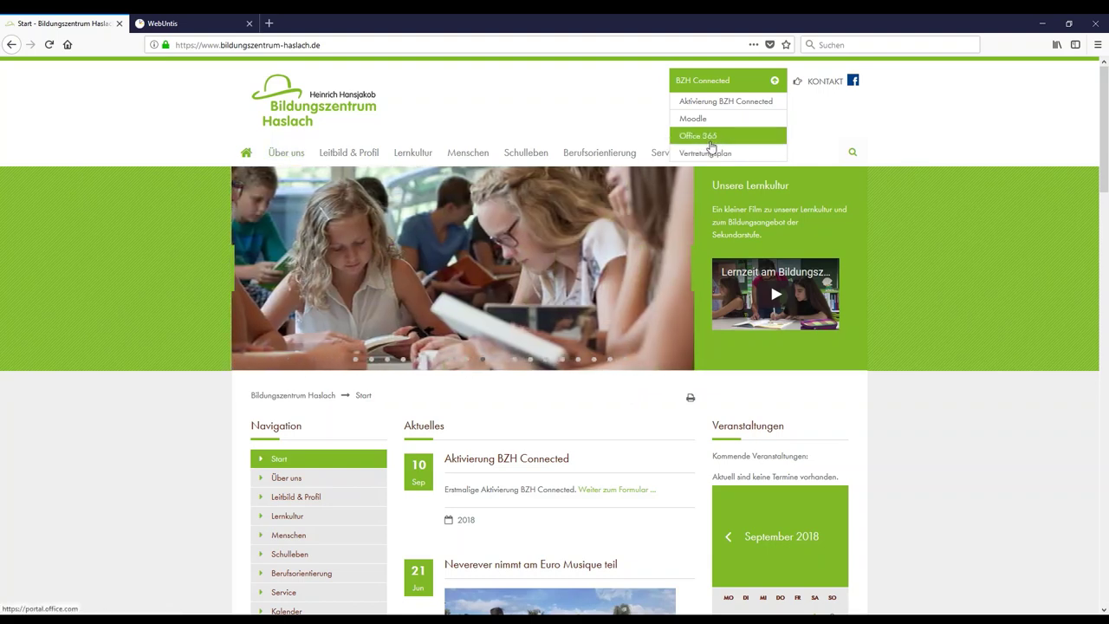
{"action": "left_click", "coordinate": [710, 141]}
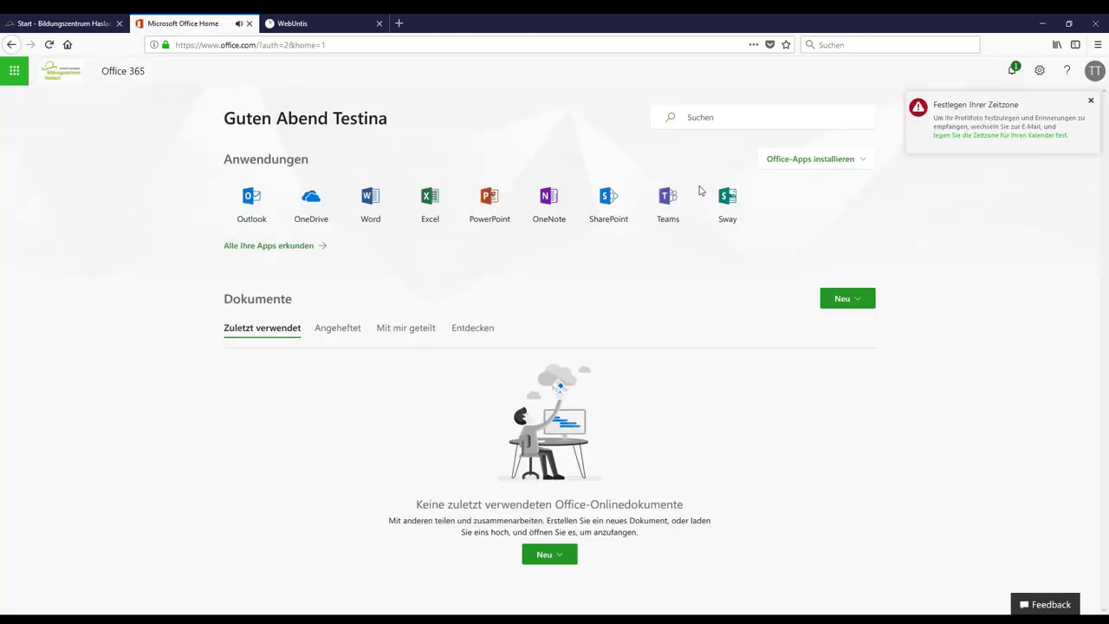
Dismiss the time zone notice, sign out from the account panel, and close the Office tab.
{"action": "left_click", "coordinate": [1089, 100]}
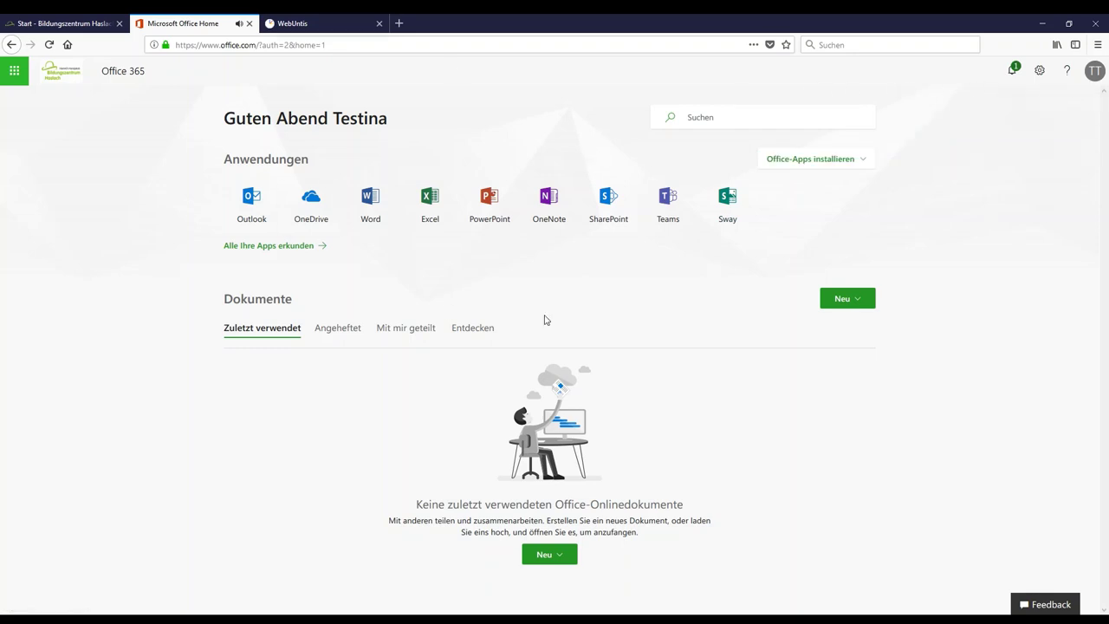
{"action": "left_click_drag", "start_coordinate": [404, 124], "coordinate": [333, 119]}
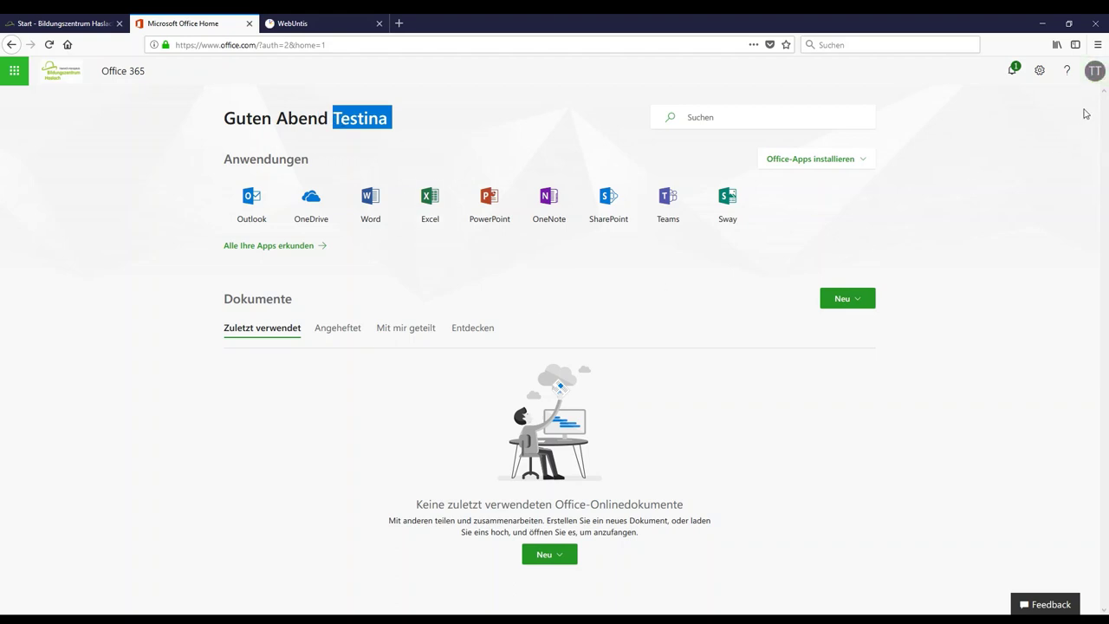
{"action": "left_click", "coordinate": [486, 136]}
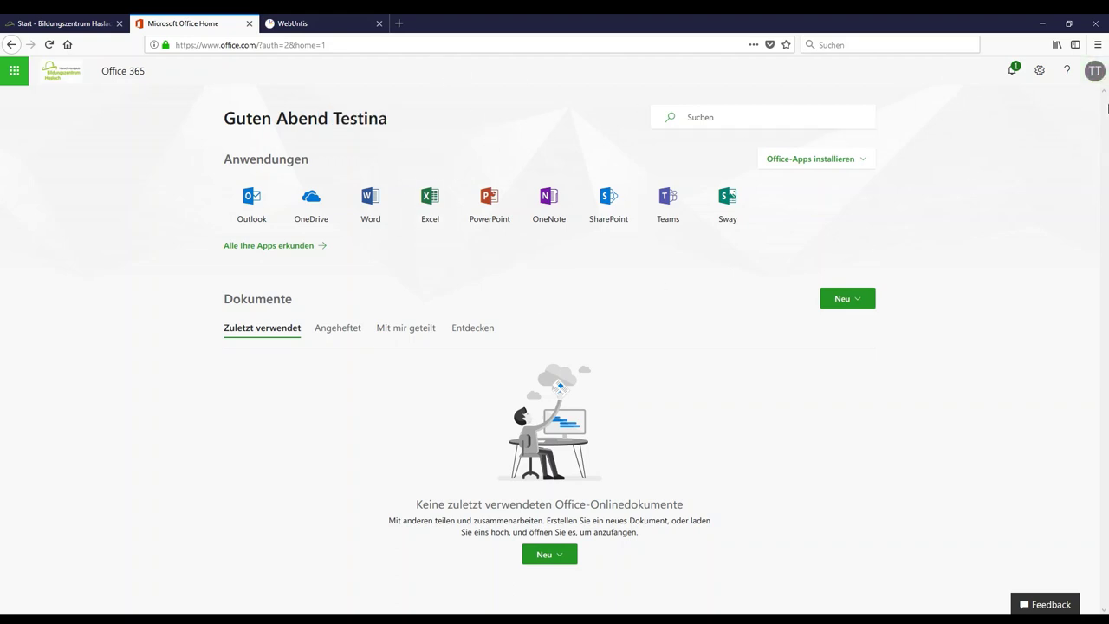
{"action": "left_click", "coordinate": [1096, 71]}
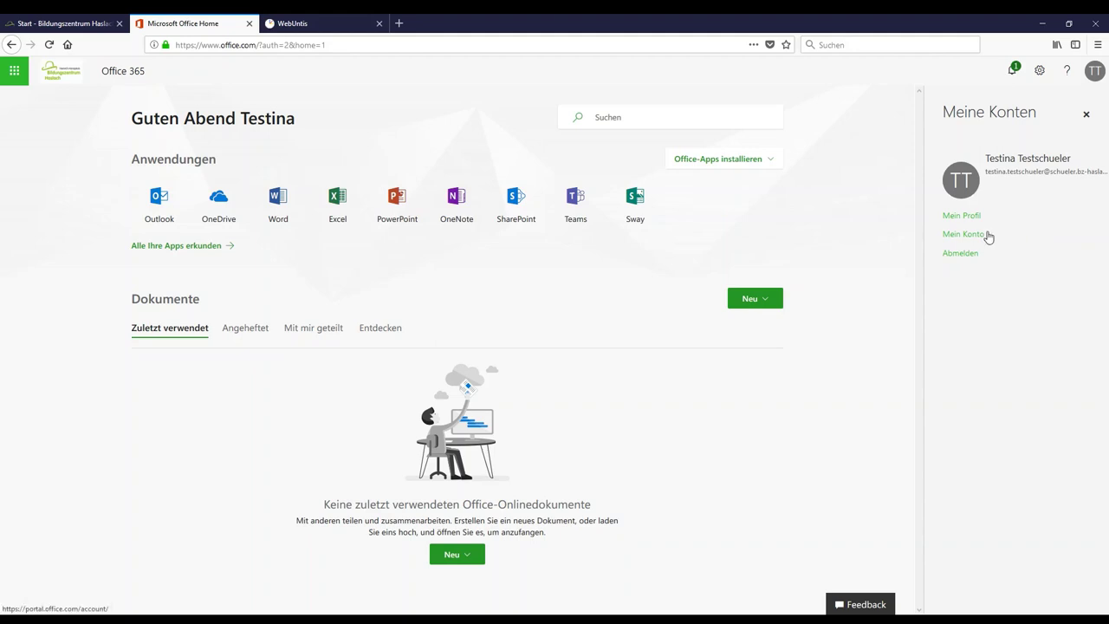
{"action": "left_click", "coordinate": [963, 254]}
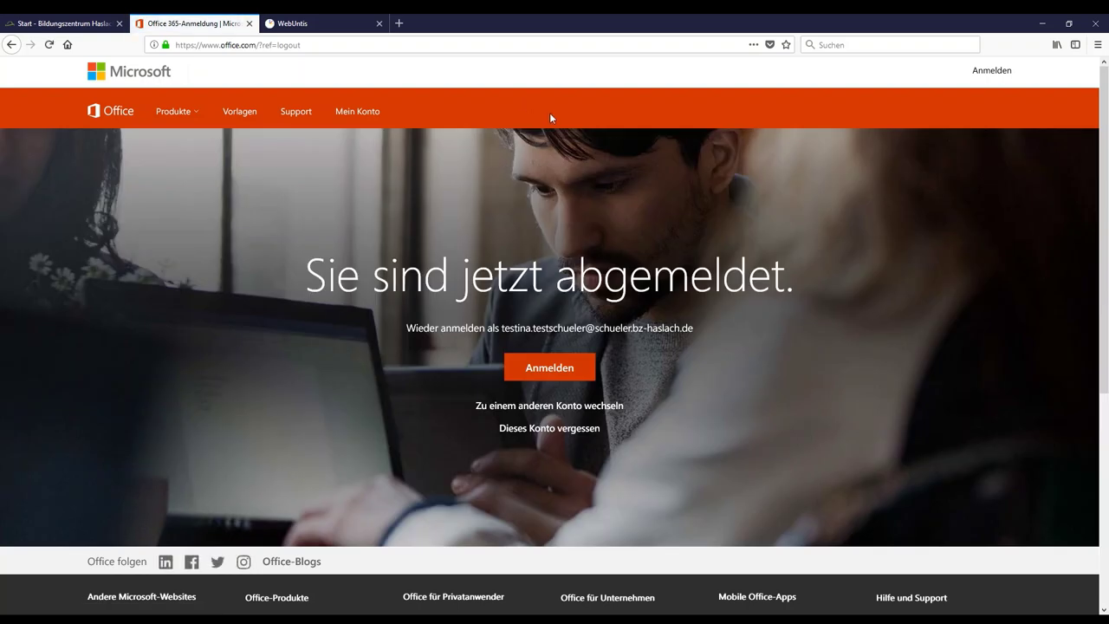
{"action": "left_click", "coordinate": [250, 24]}
Back in the WebUntis tab, choose Office 365 Anmeldung to reach the account chooser.
{"action": "left_click", "coordinate": [230, 28]}
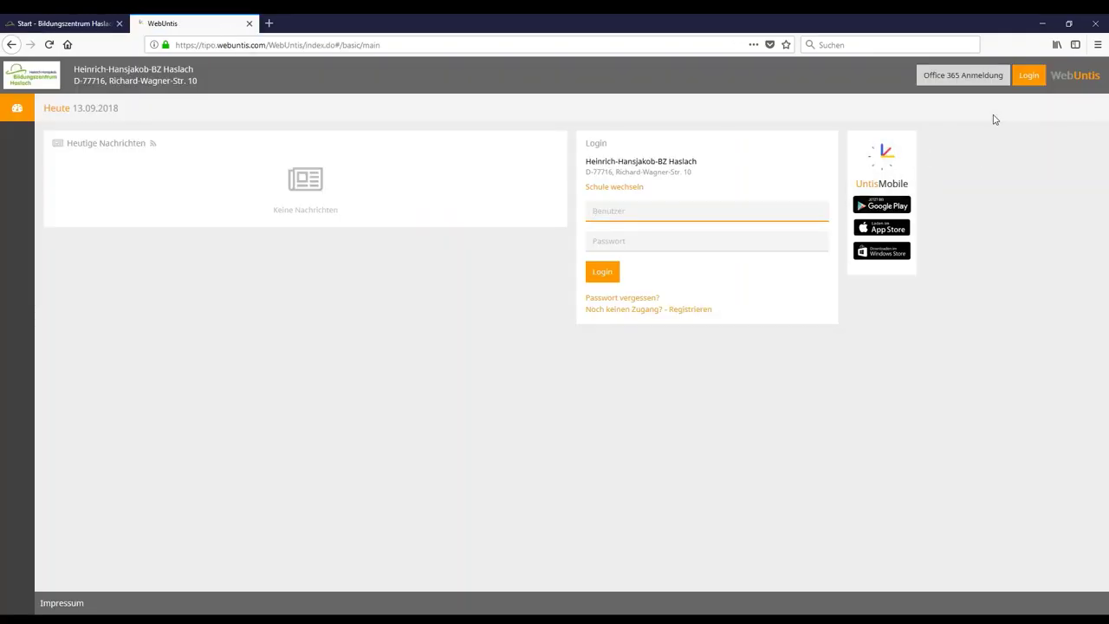
{"action": "left_click", "coordinate": [980, 83]}
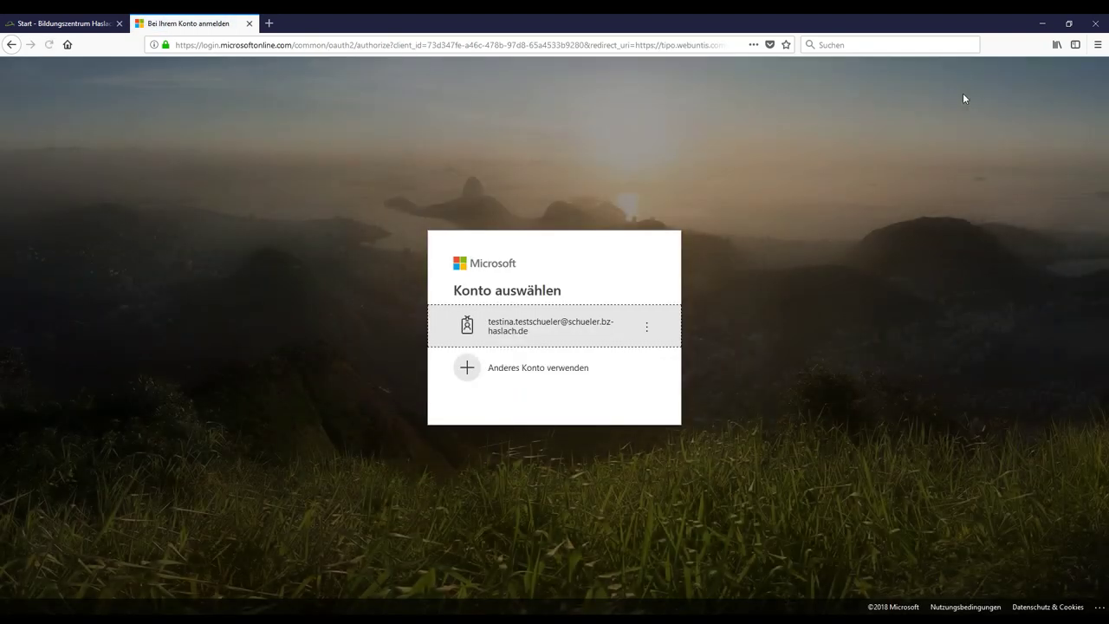